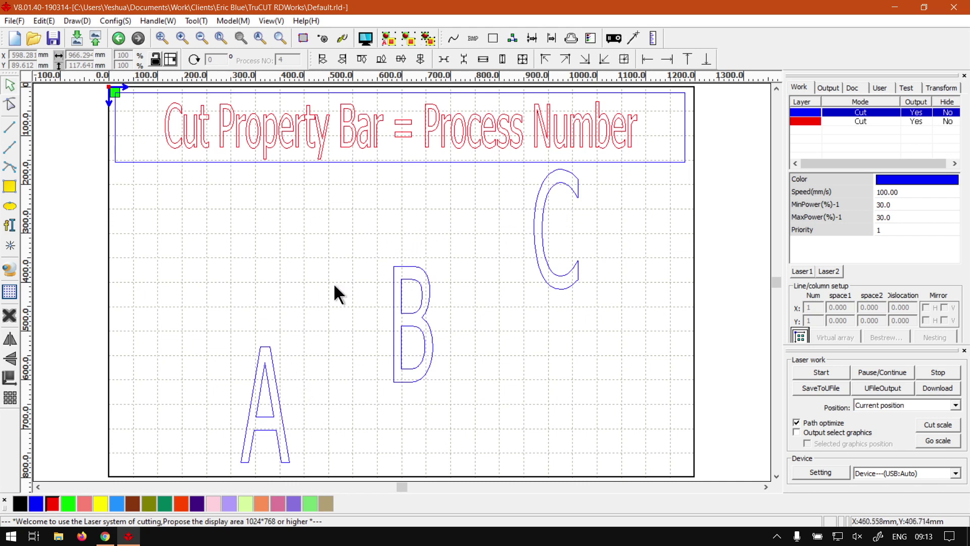
Step: Check the process numbers of letters A and C, then display the cut-order path preview
click(275, 372)
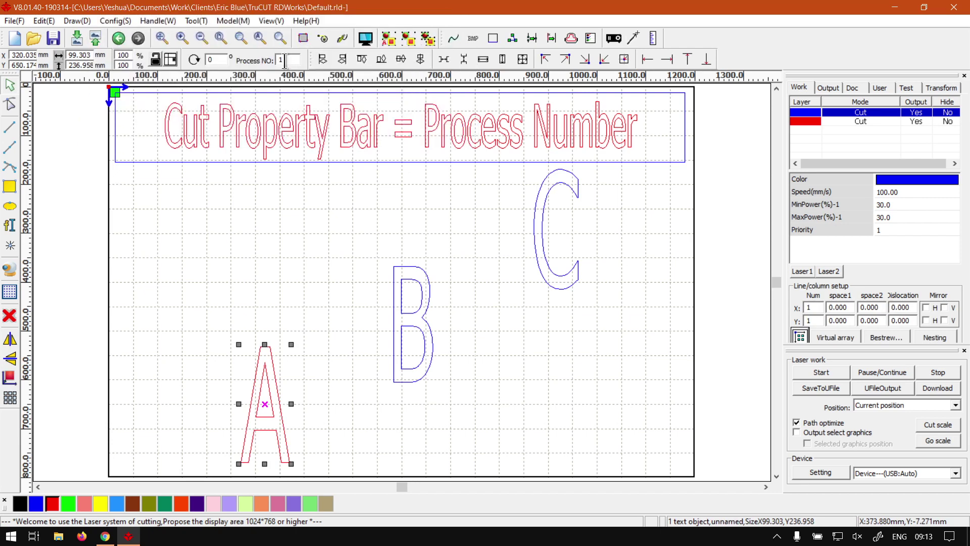
click(564, 278)
click(560, 272)
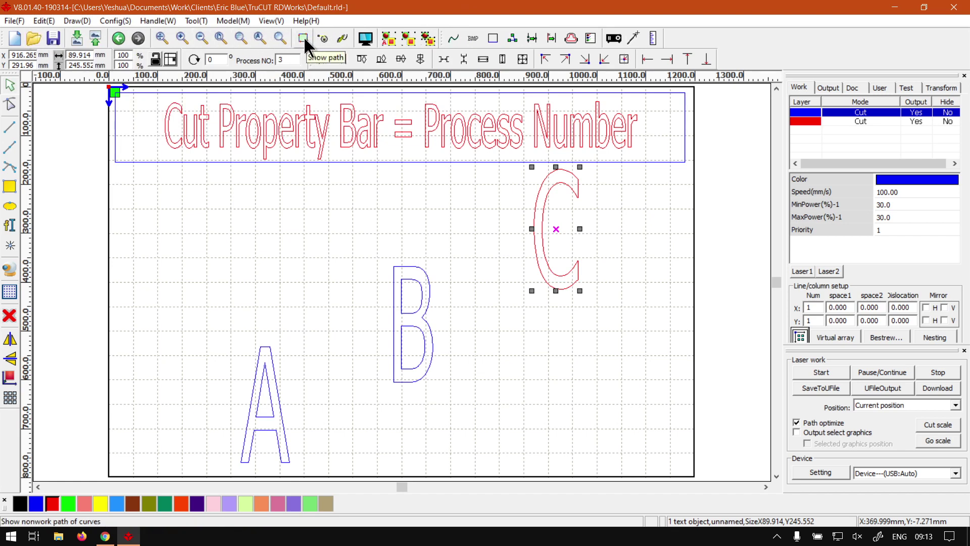
click(304, 39)
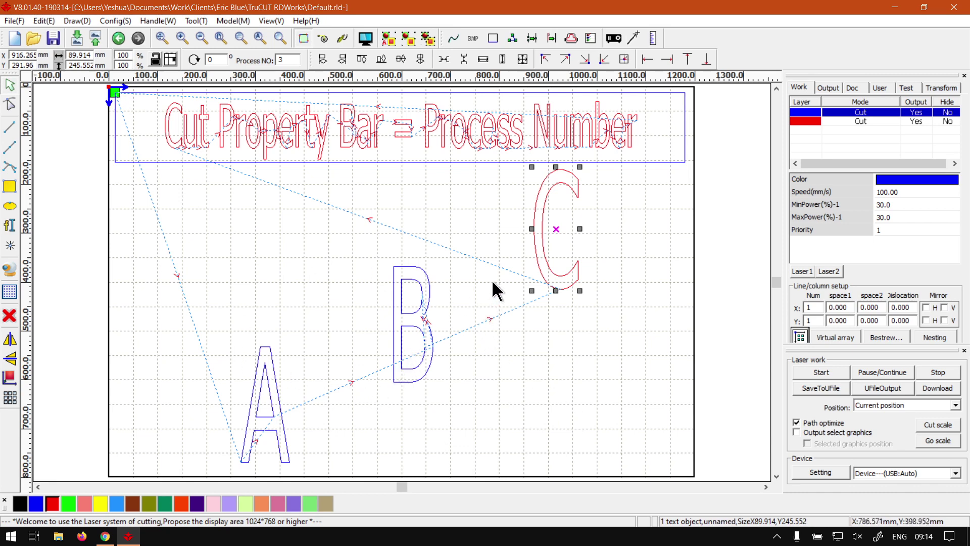
Step: Set letter C's Process NO to 1
click(536, 253)
click(541, 255)
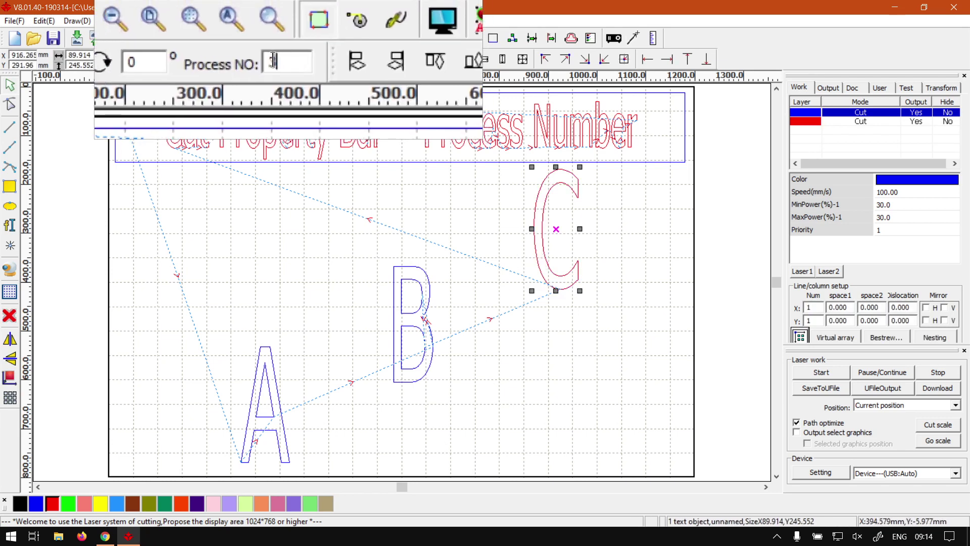
double_click(295, 61)
text(1)
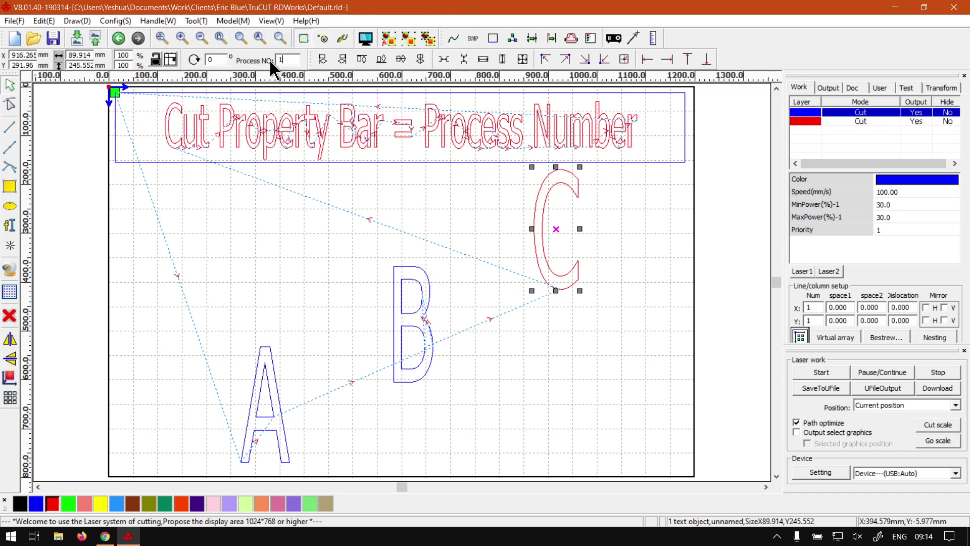
key(Return)
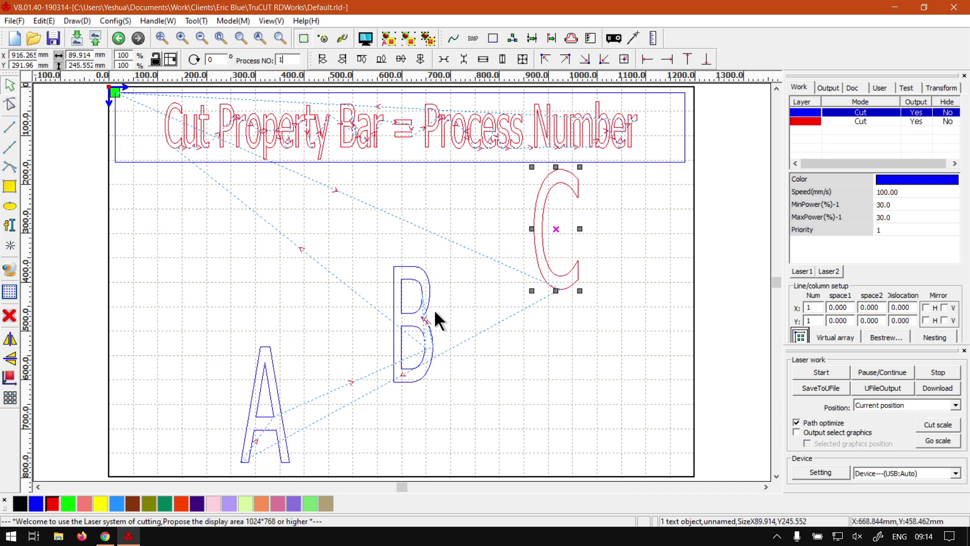
Step: Review the letter's text dialog without changes, then select letter A to check its process number
double_click(256, 395)
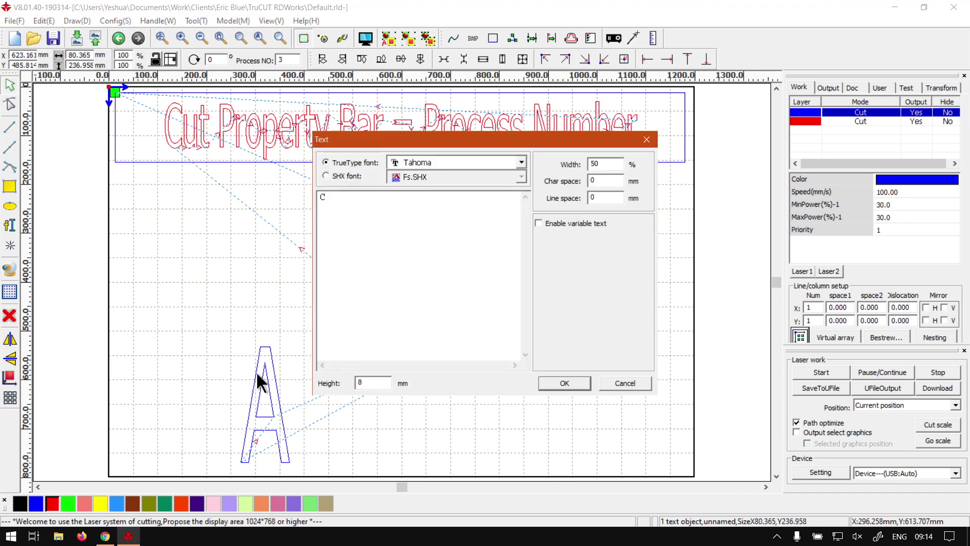
click(641, 383)
click(201, 409)
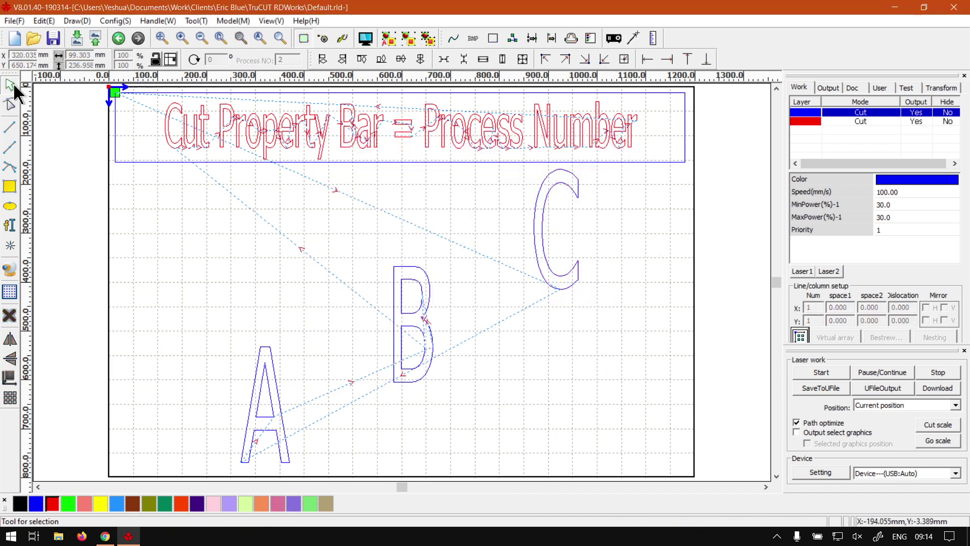
click(260, 362)
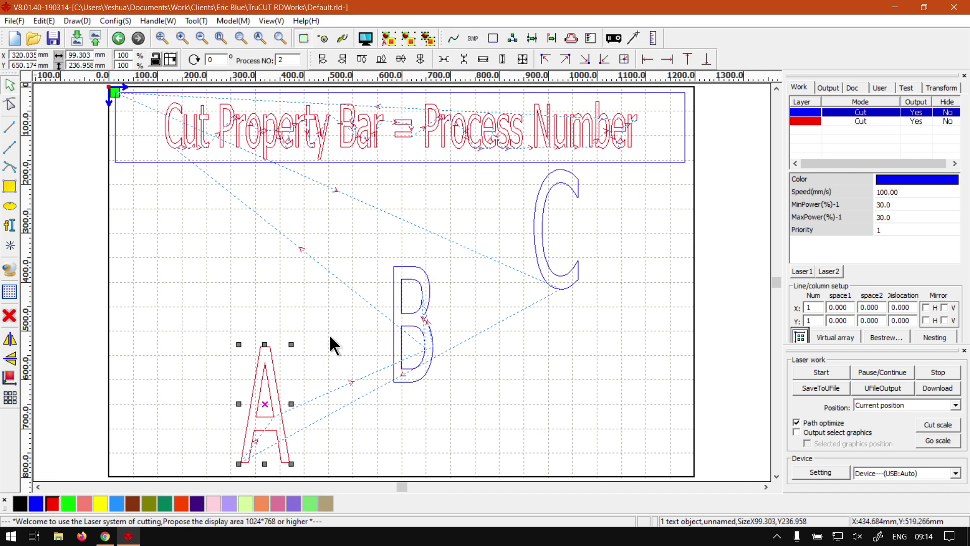
Step: Set Process NO 1 on the title box and 2 on the title text, leaving the text unchanged
click(180, 94)
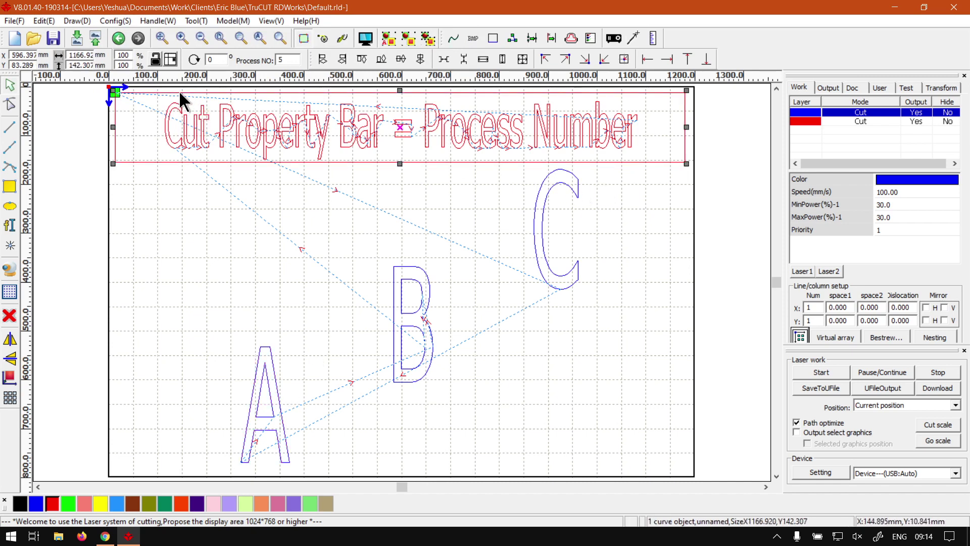
double_click(288, 60)
text(1)
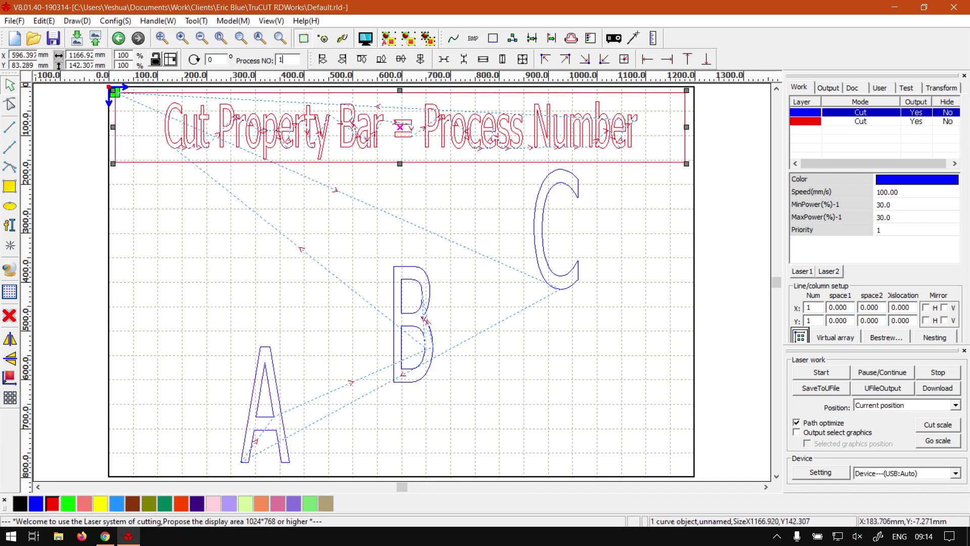
click(372, 125)
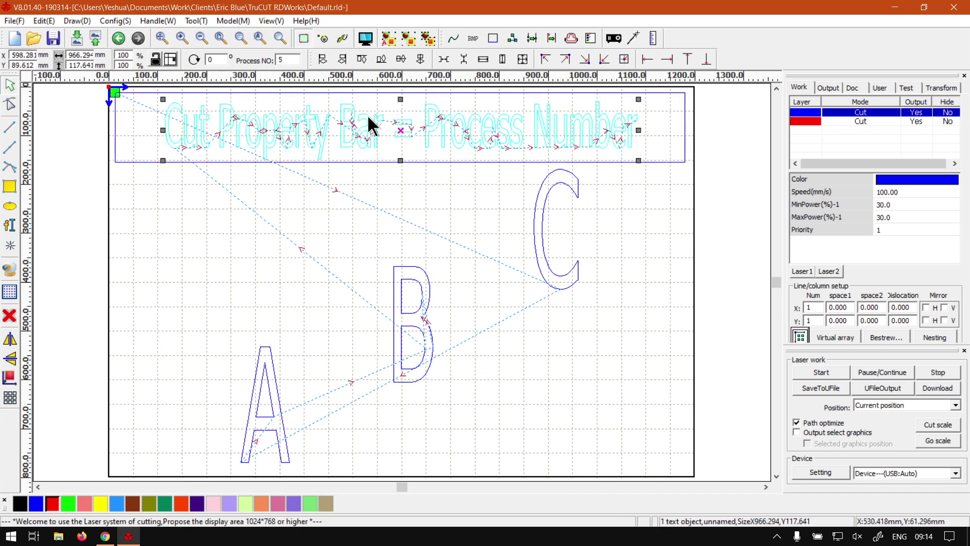
double_click(300, 63)
text(2)
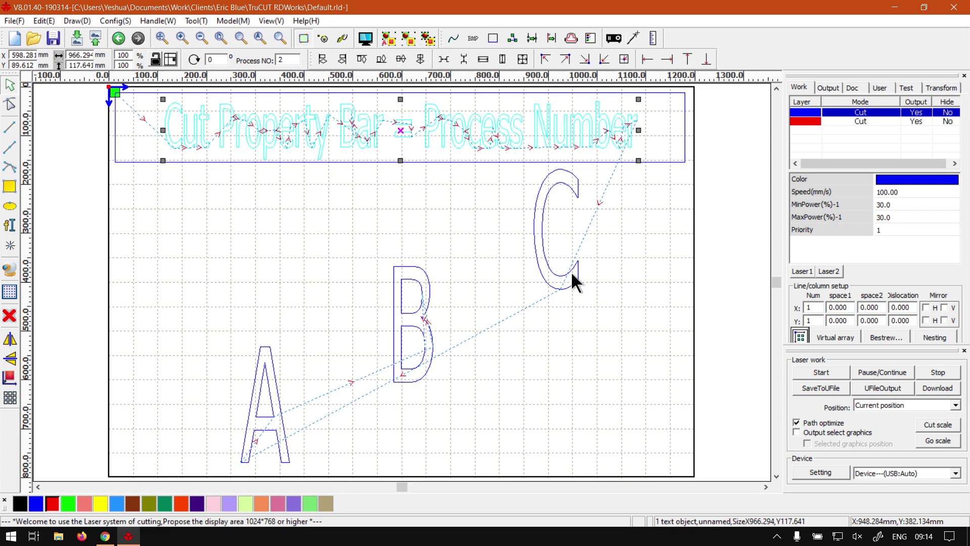
double_click(424, 297)
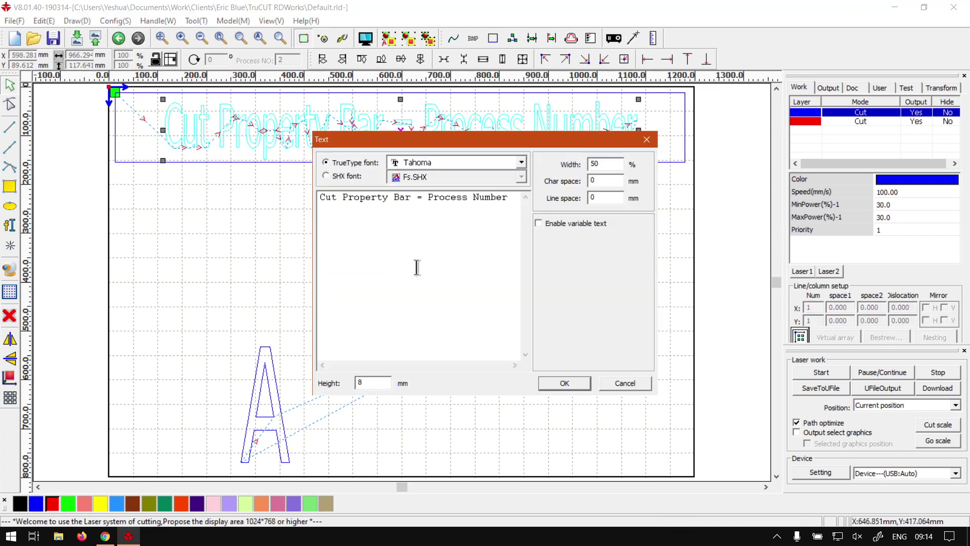
click(622, 384)
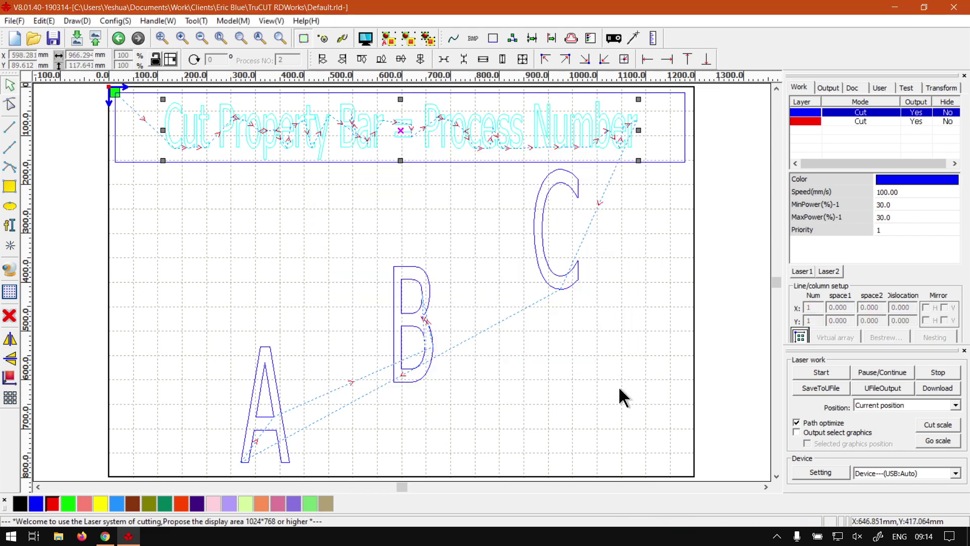
click(10, 87)
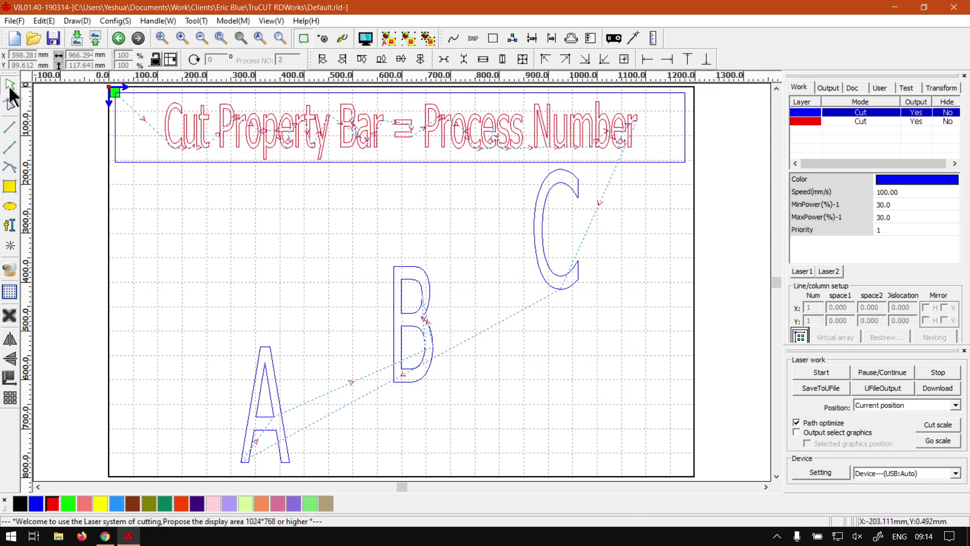
Step: Check the process numbers of letters B and A, ending with B selected showing 4
click(399, 264)
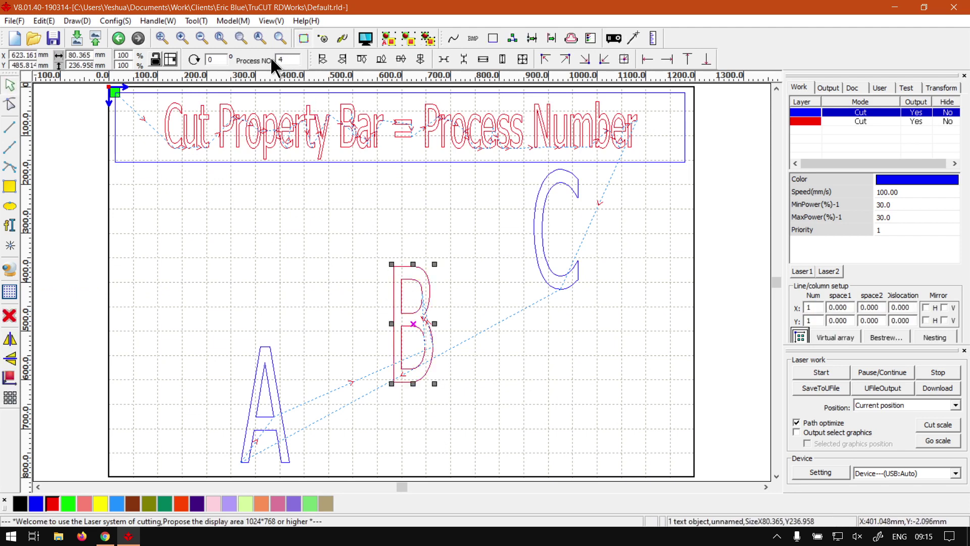
double_click(275, 374)
click(623, 384)
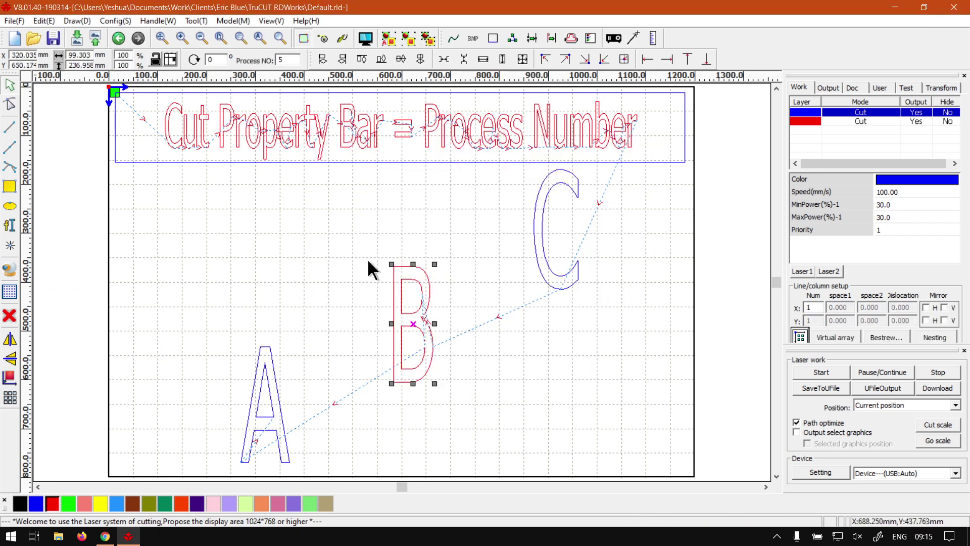
click(7, 85)
click(271, 402)
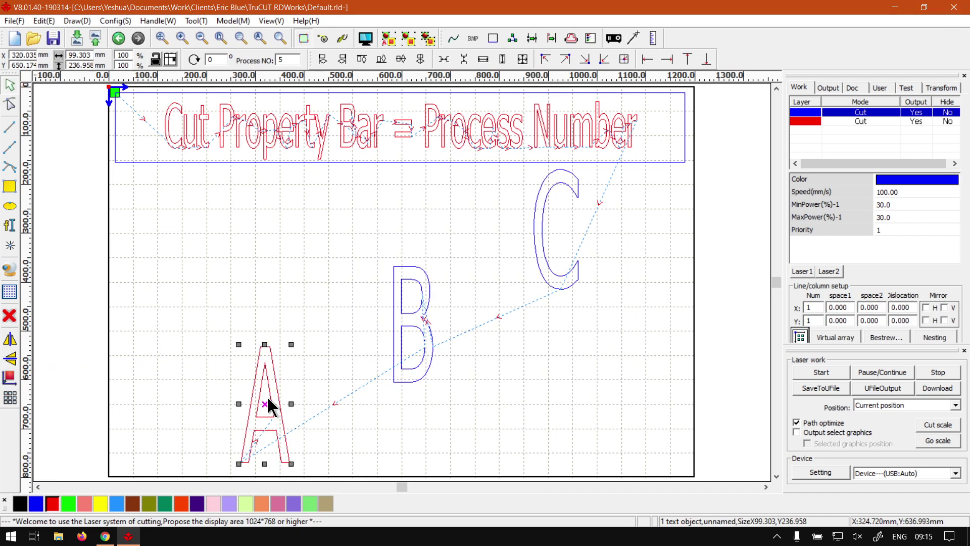
click(292, 281)
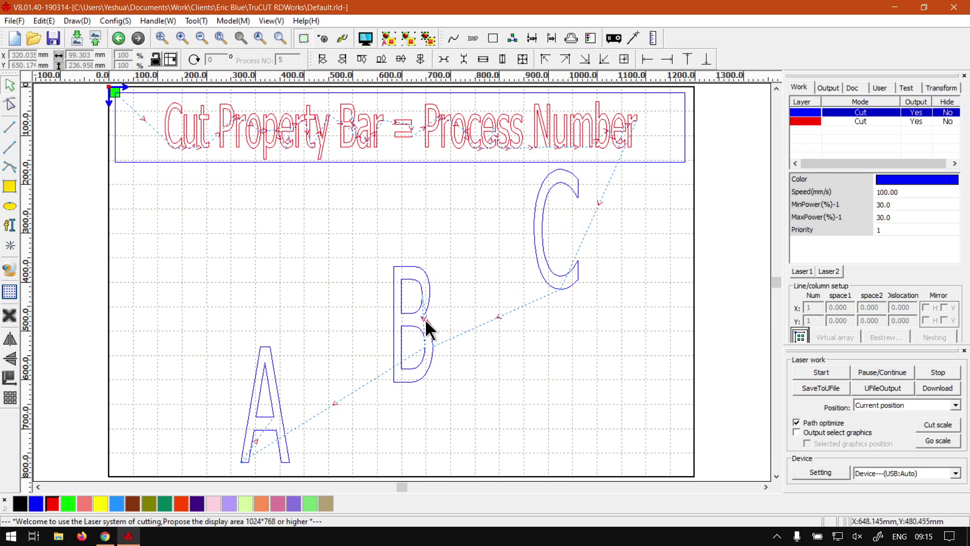
click(400, 269)
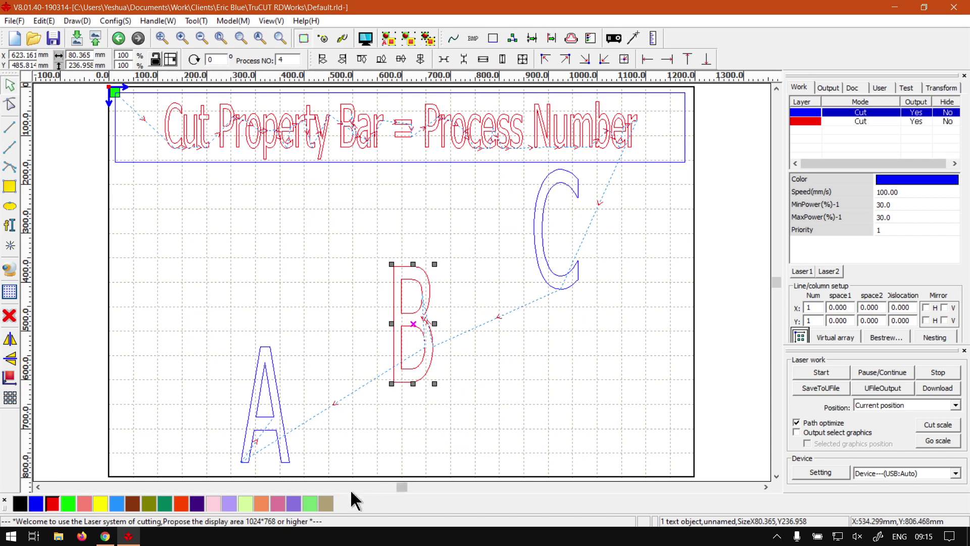
click(105, 536)
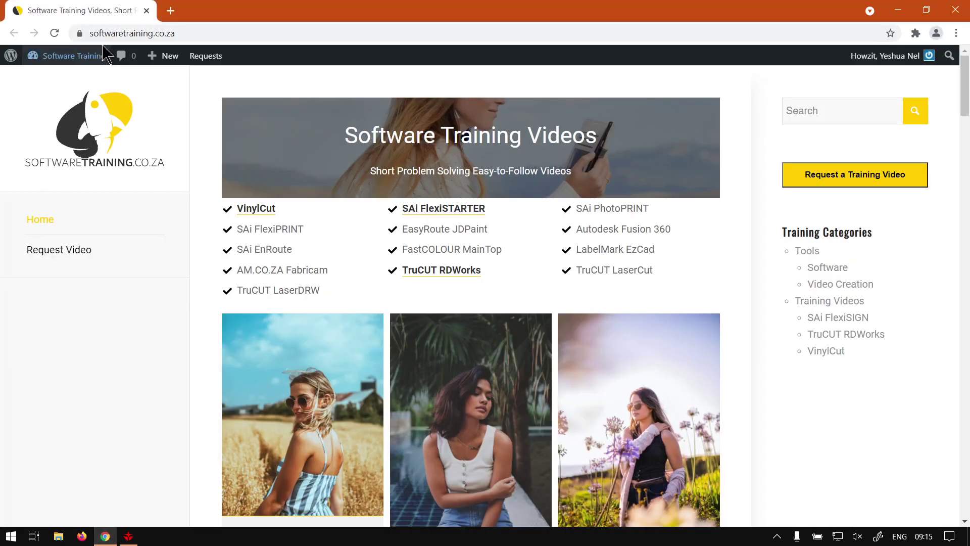